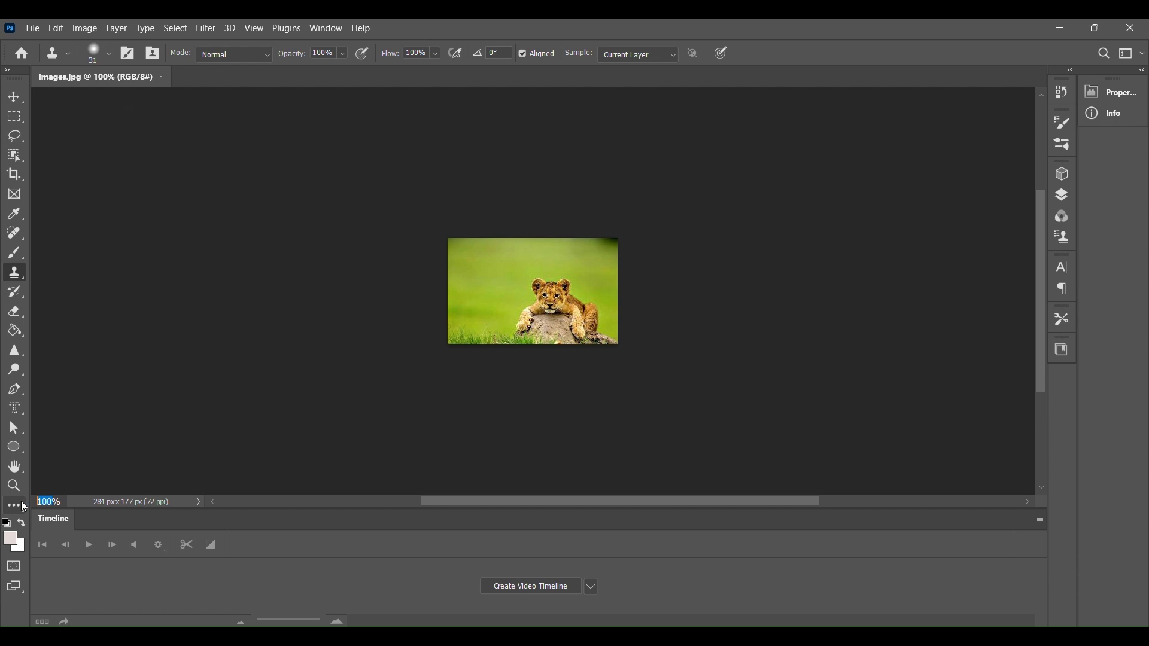
Step: Zoom the lion image to 150% and set the Clone Stamp brush size to 17 px
{"action": "left_click", "coordinate": [23, 507]}
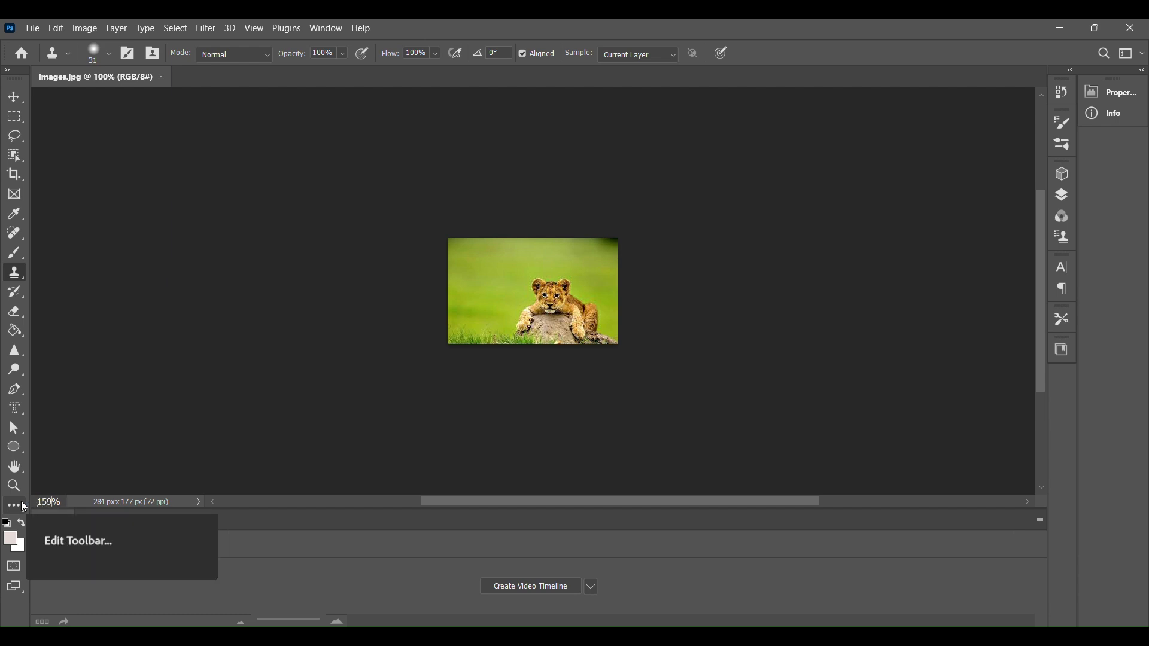
{"action": "key", "text": "Return"}
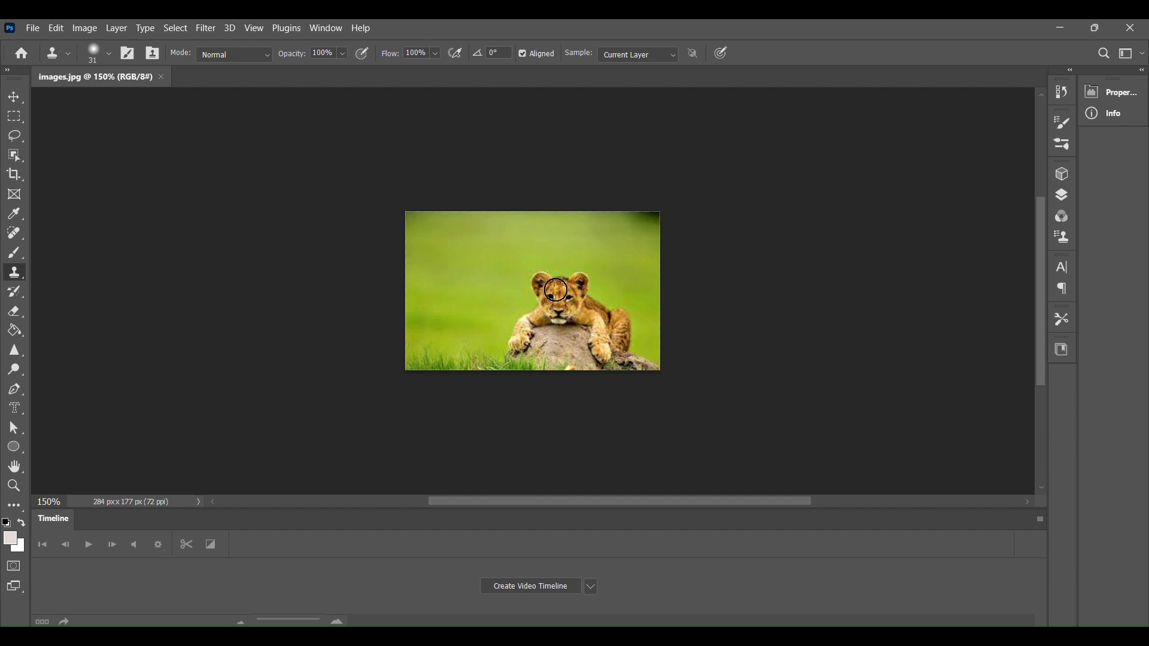
{"action": "right_click", "coordinate": [547, 288]}
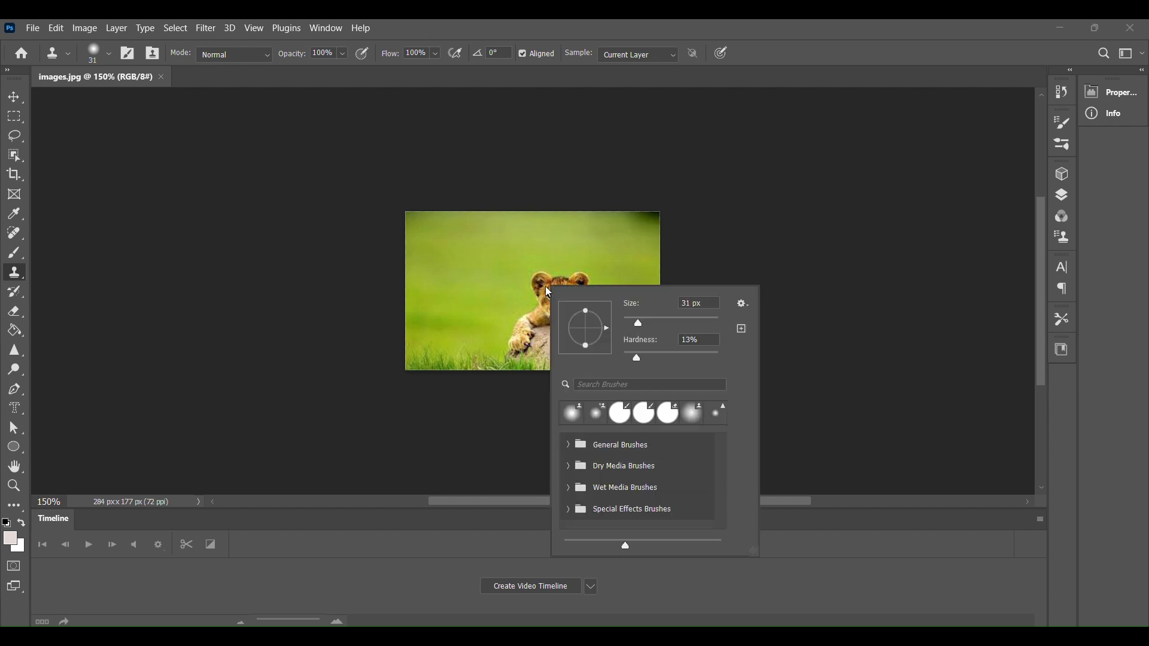
{"action": "left_click_drag", "start_coordinate": [637, 322], "coordinate": [631, 321]}
Step: Try to clone over the lion's head without defining a source point
{"action": "left_click", "coordinate": [541, 285]}
{"action": "left_click", "coordinate": [550, 278]}
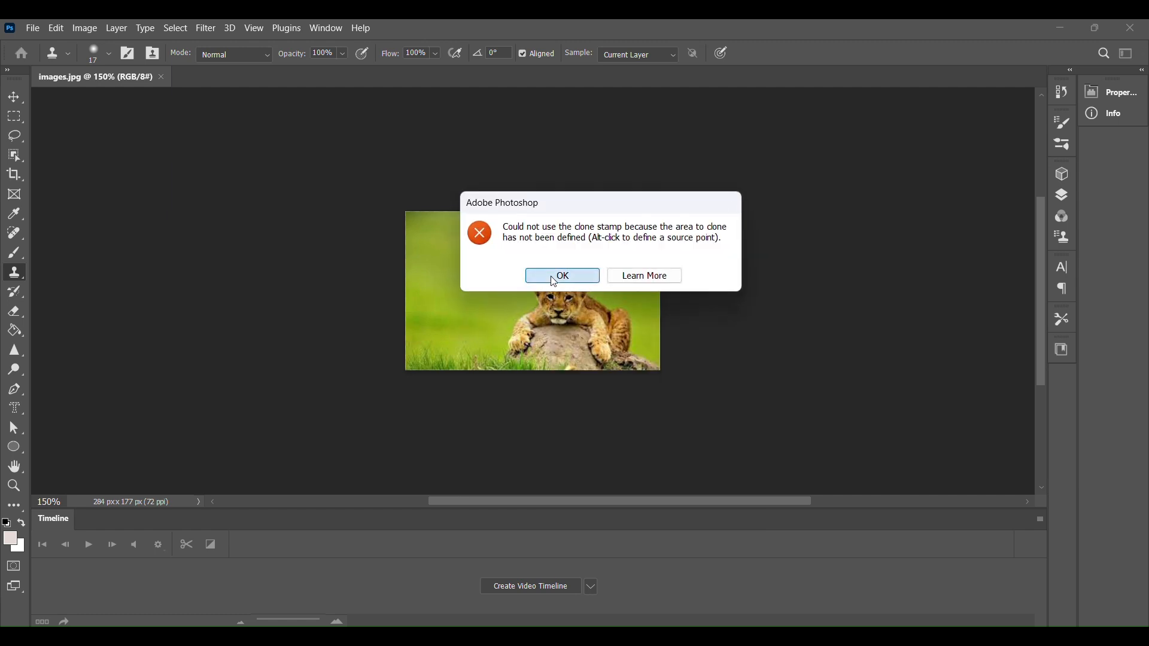
{"action": "left_click", "coordinate": [541, 281], "text": "alt"}
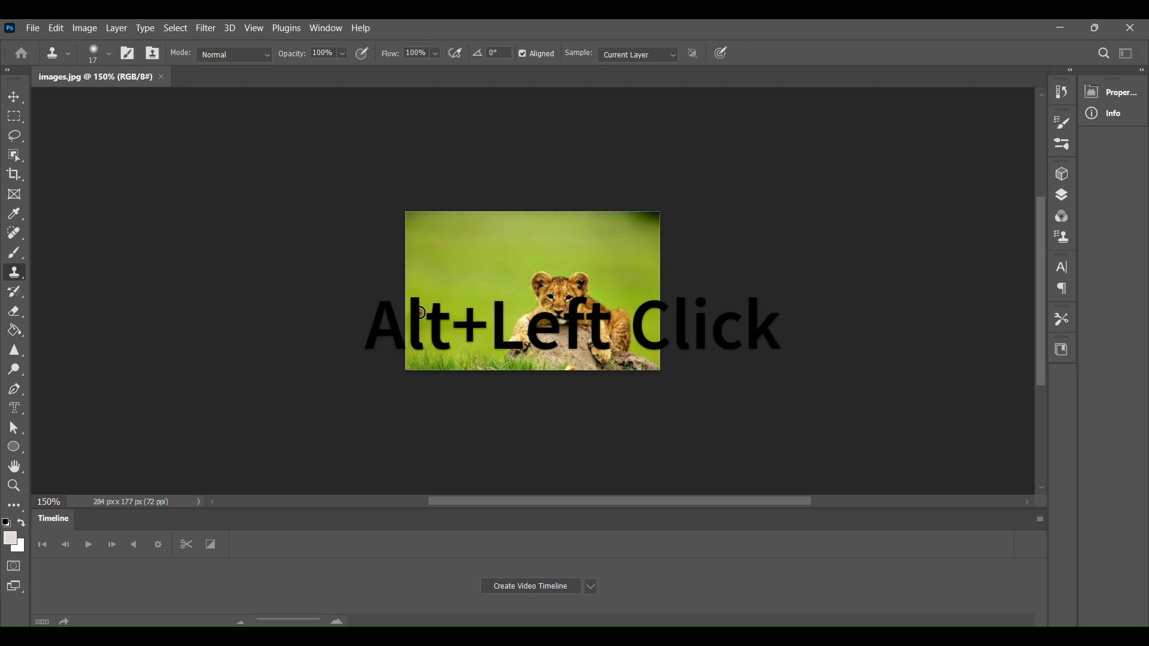
Step: Set the lion cub as the clone source and paint a second cub in the lower-left corner
{"action": "mouse_move", "coordinate": [429, 333]}
{"action": "left_mouse_down"}
{"action": "mouse_move", "coordinate": [433, 357]}
{"action": "mouse_move", "coordinate": [408, 378]}
{"action": "left_mouse_up"}
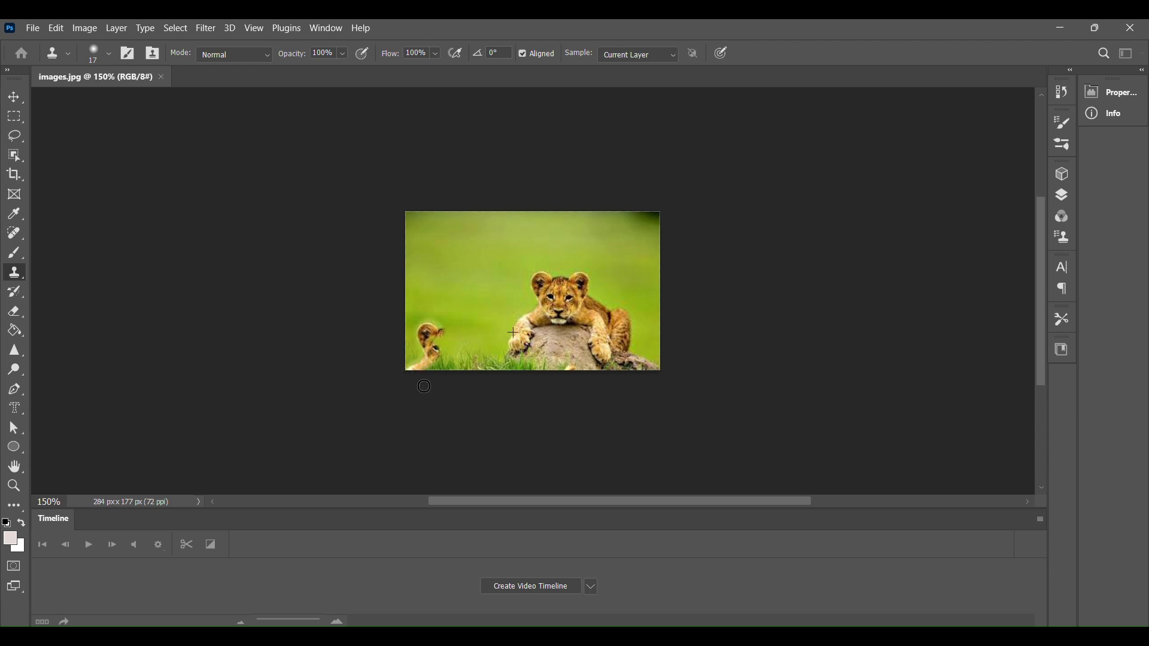
{"action": "mouse_move", "coordinate": [436, 374]}
{"action": "left_mouse_down"}
{"action": "mouse_move", "coordinate": [472, 358]}
{"action": "mouse_move", "coordinate": [453, 334]}
{"action": "mouse_move", "coordinate": [468, 346]}
{"action": "mouse_move", "coordinate": [435, 348]}
{"action": "mouse_move", "coordinate": [446, 336]}
{"action": "mouse_move", "coordinate": [431, 327]}
{"action": "mouse_move", "coordinate": [472, 329]}
{"action": "mouse_move", "coordinate": [469, 343]}
{"action": "mouse_move", "coordinate": [514, 390]}
{"action": "left_mouse_up"}
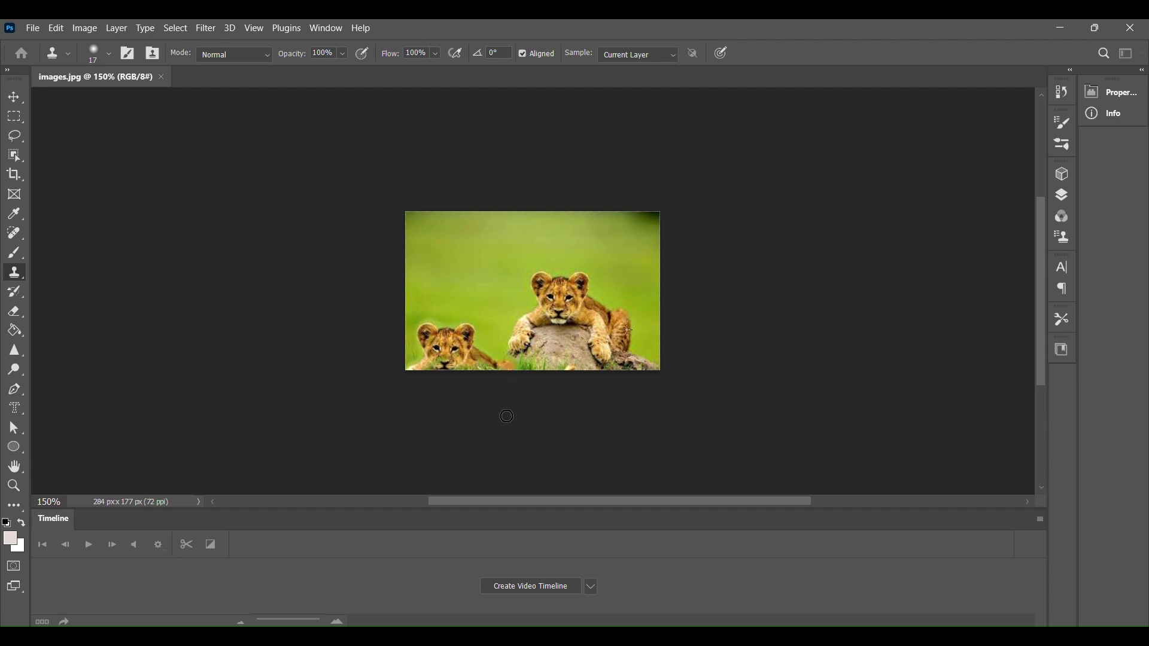
{"action": "left_click_drag", "start_coordinate": [506, 416], "coordinate": [506, 415]}
{"action": "mouse_move", "coordinate": [500, 367]}
{"action": "left_mouse_down"}
{"action": "mouse_move", "coordinate": [426, 369]}
{"action": "mouse_move", "coordinate": [455, 367]}
{"action": "mouse_move", "coordinate": [442, 364]}
{"action": "mouse_move", "coordinate": [456, 352]}
{"action": "mouse_move", "coordinate": [431, 343]}
{"action": "mouse_move", "coordinate": [439, 349]}
{"action": "left_mouse_up"}
{"action": "mouse_move", "coordinate": [503, 361]}
{"action": "left_mouse_down"}
{"action": "mouse_move", "coordinate": [483, 355]}
{"action": "mouse_move", "coordinate": [503, 366]}
{"action": "left_mouse_up"}
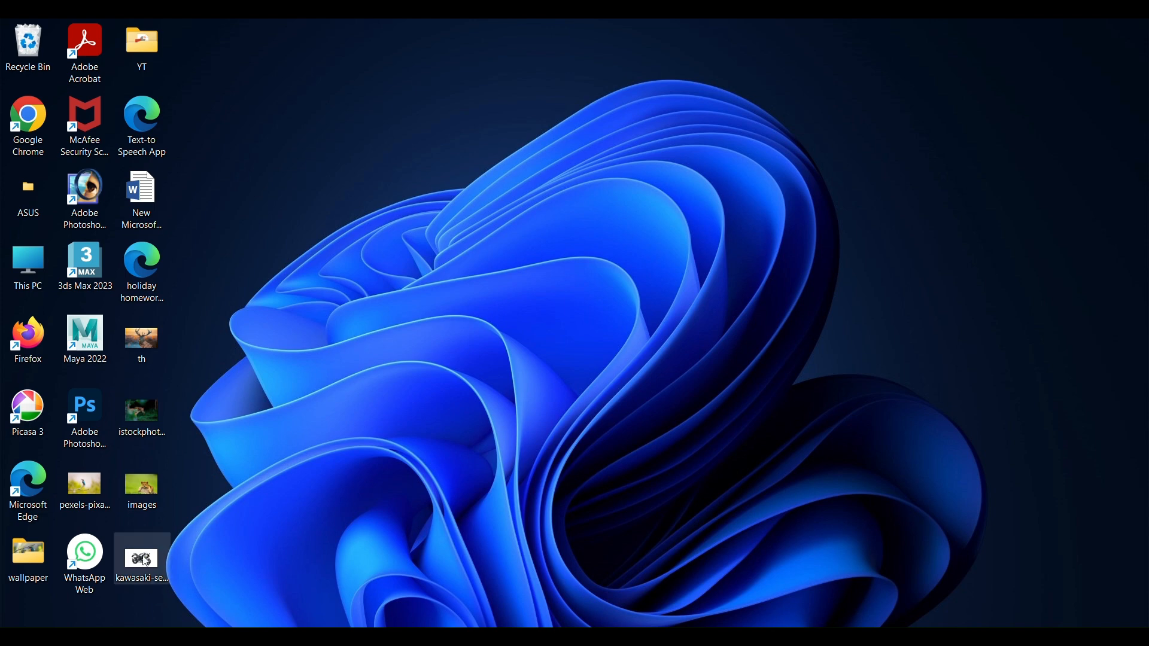
Step: Open the kawasaki motorcycle image in Photoshop from the desktop
{"action": "left_click", "coordinate": [82, 407]}
{"action": "double_click", "coordinate": [82, 406]}
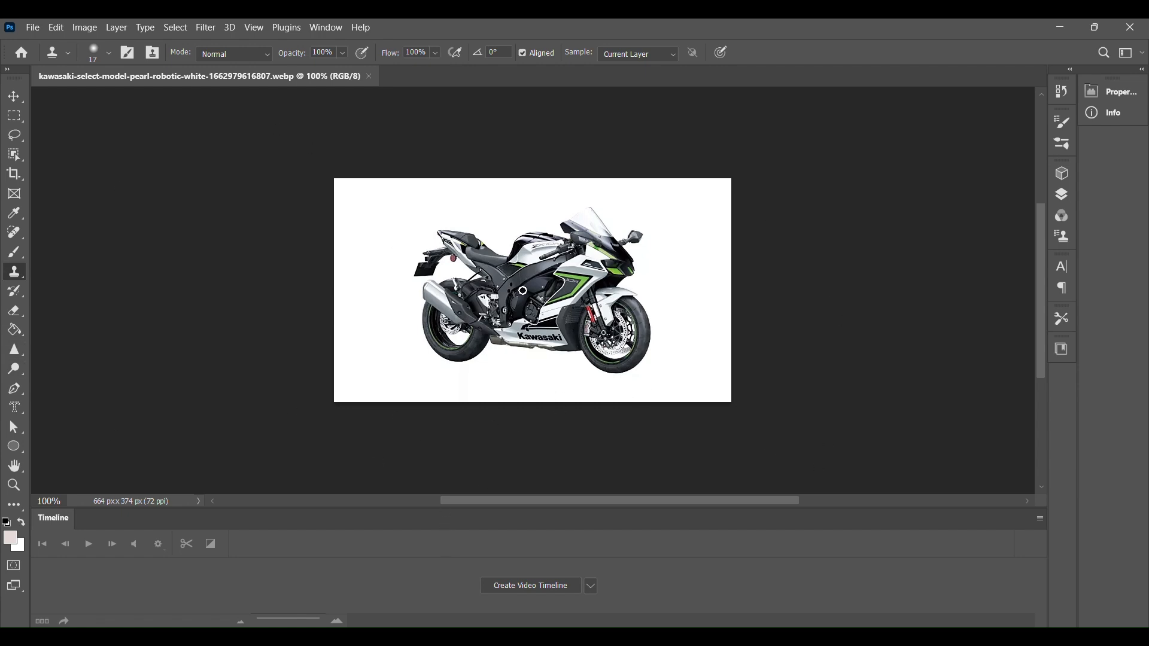
Step: Unlock the Background layer and scale it down to about 77%
{"action": "left_click", "coordinate": [14, 97]}
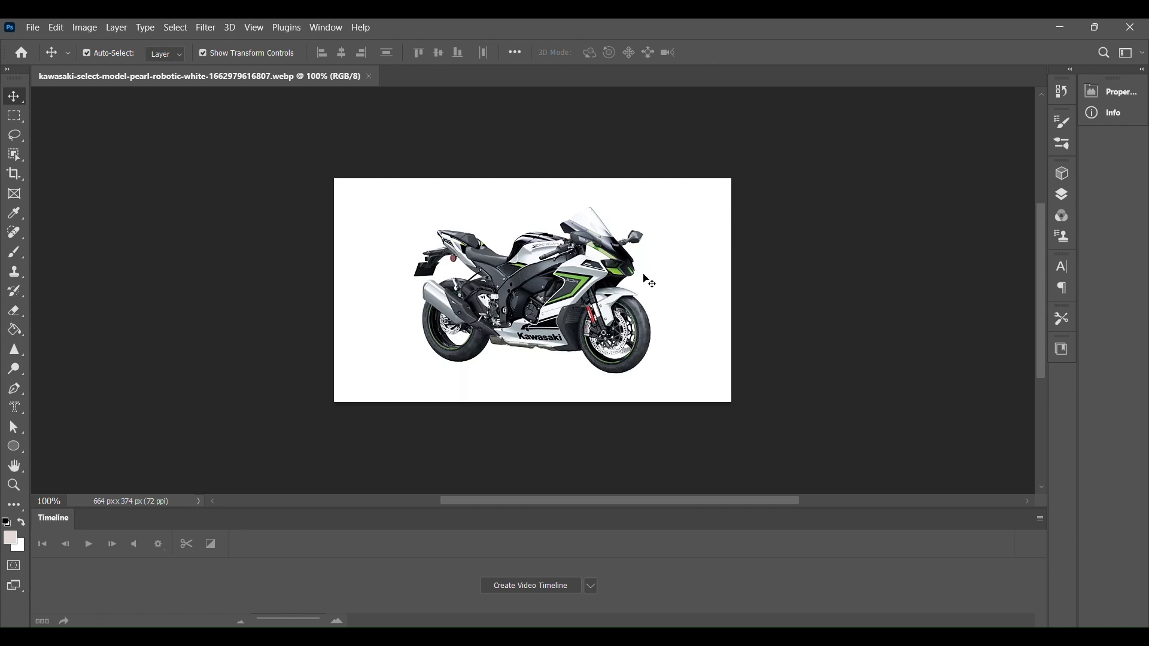
{"action": "left_click", "coordinate": [1069, 198]}
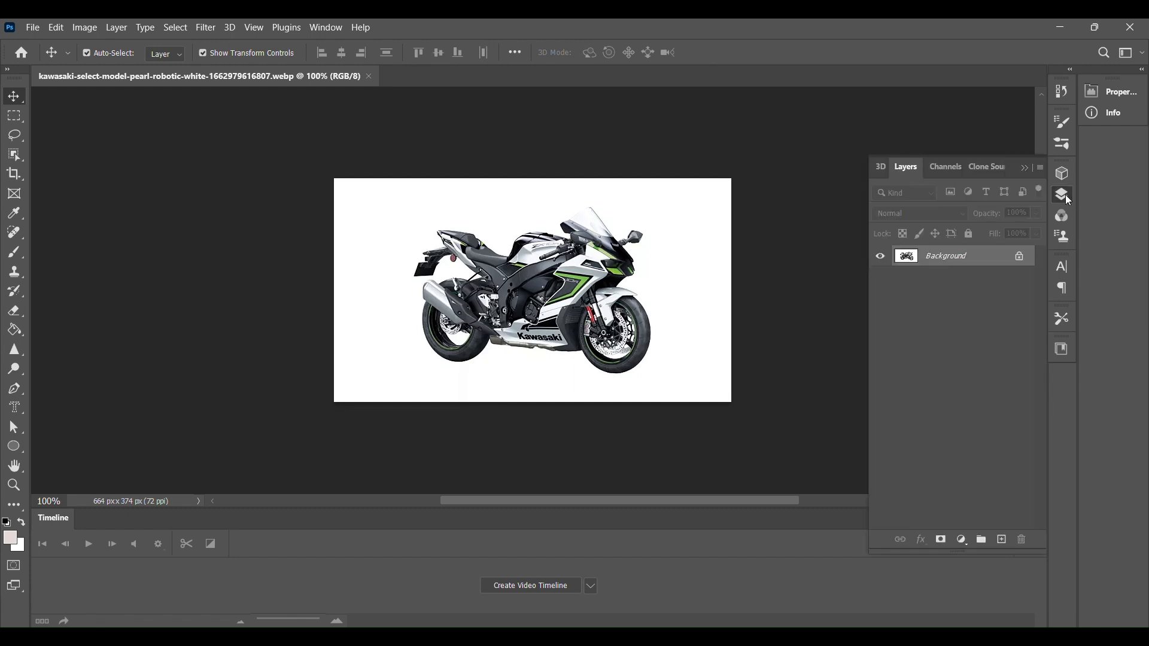
{"action": "left_click", "coordinate": [1020, 256]}
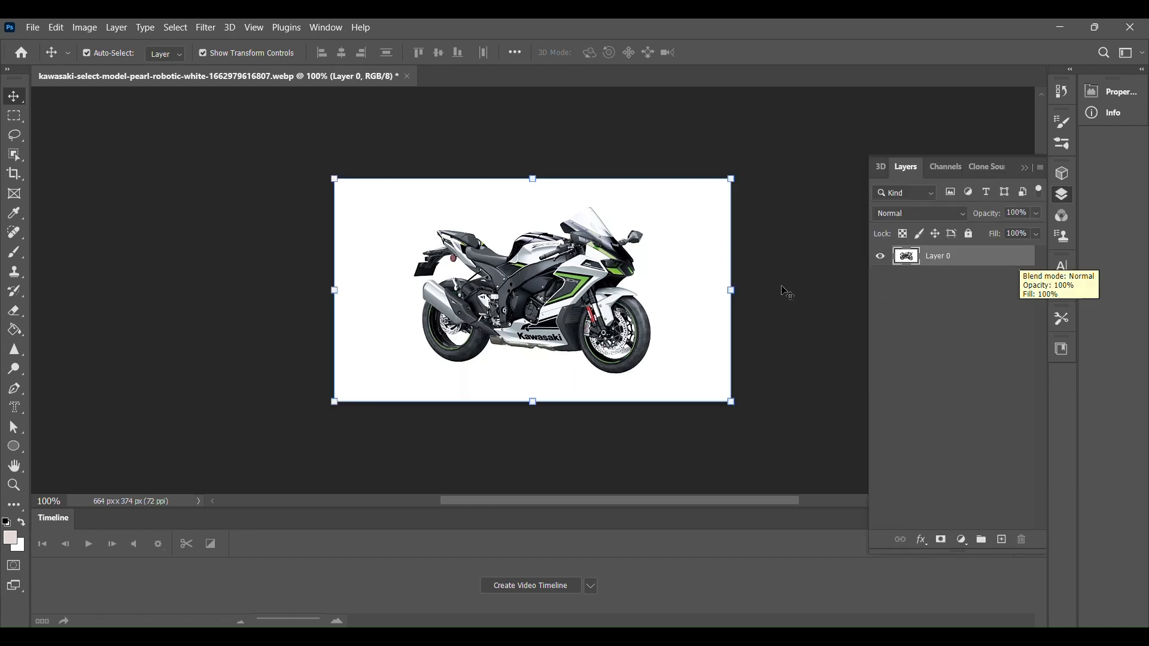
{"action": "left_click_drag", "start_coordinate": [731, 290], "coordinate": [642, 294]}
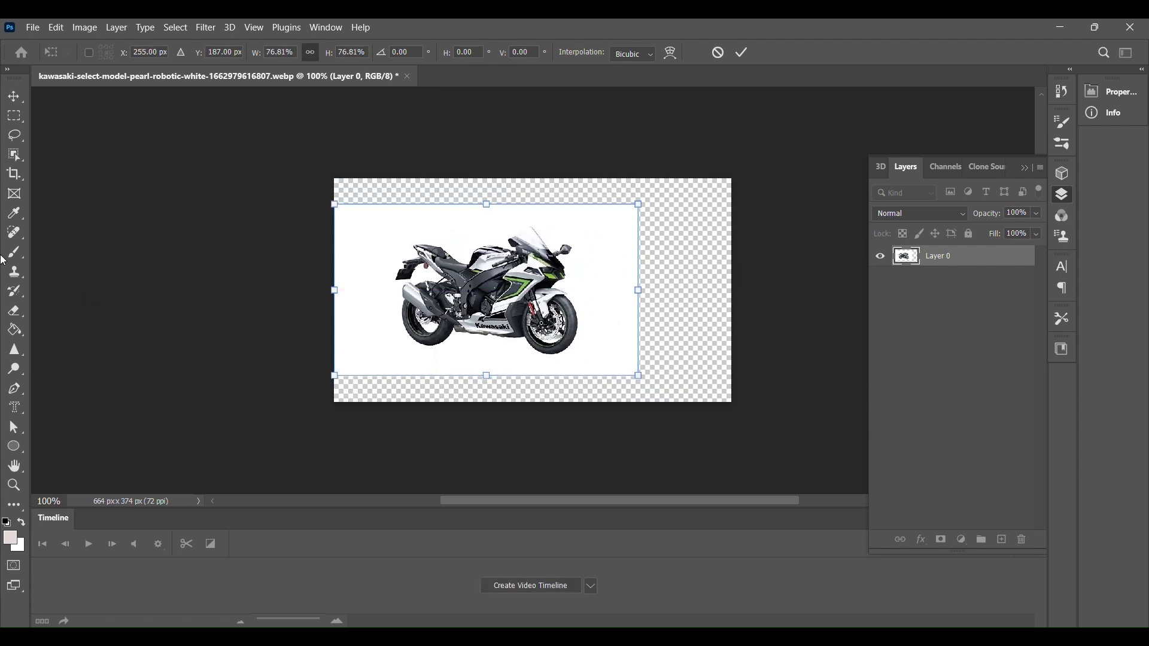
{"action": "left_click", "coordinate": [14, 330]}
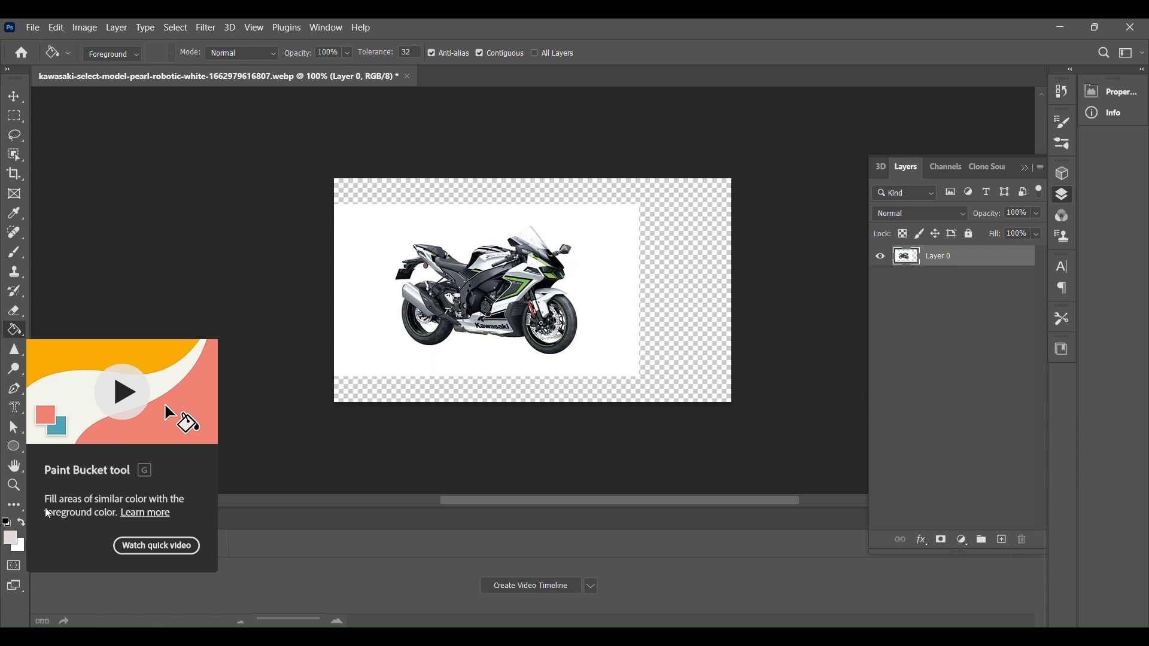
Step: Sample the white background with the Eyedropper and fill the transparent margins with it using the Paint Bucket
{"action": "left_click", "coordinate": [14, 214]}
{"action": "left_click", "coordinate": [591, 234]}
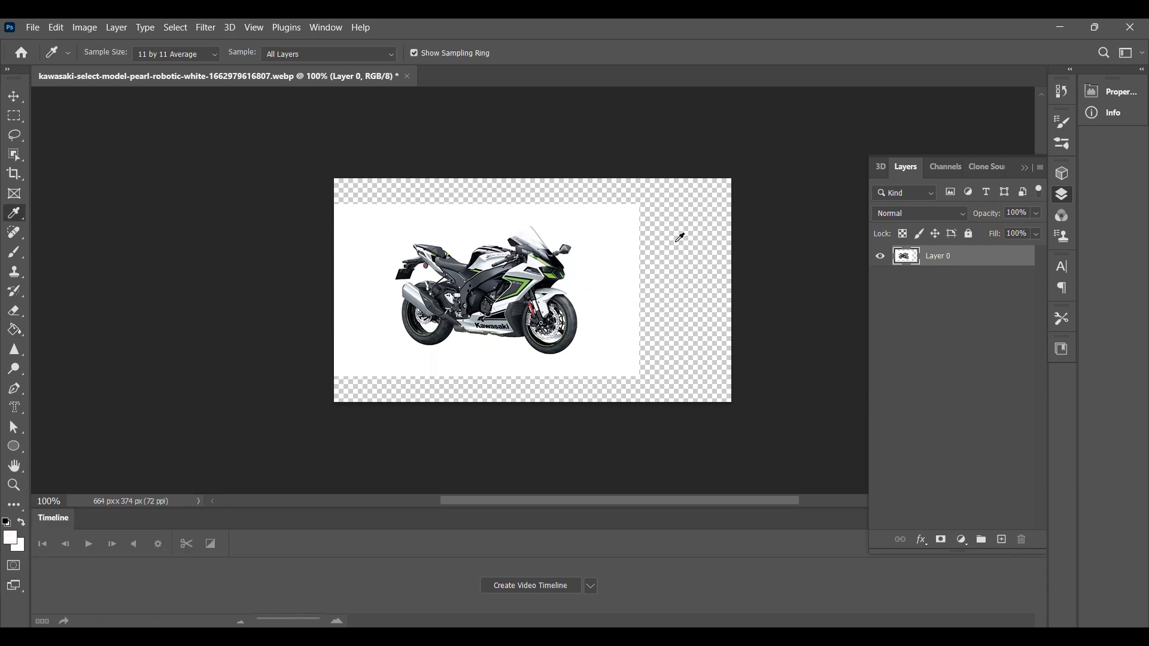
{"action": "left_click", "coordinate": [12, 330]}
{"action": "left_click", "coordinate": [675, 297]}
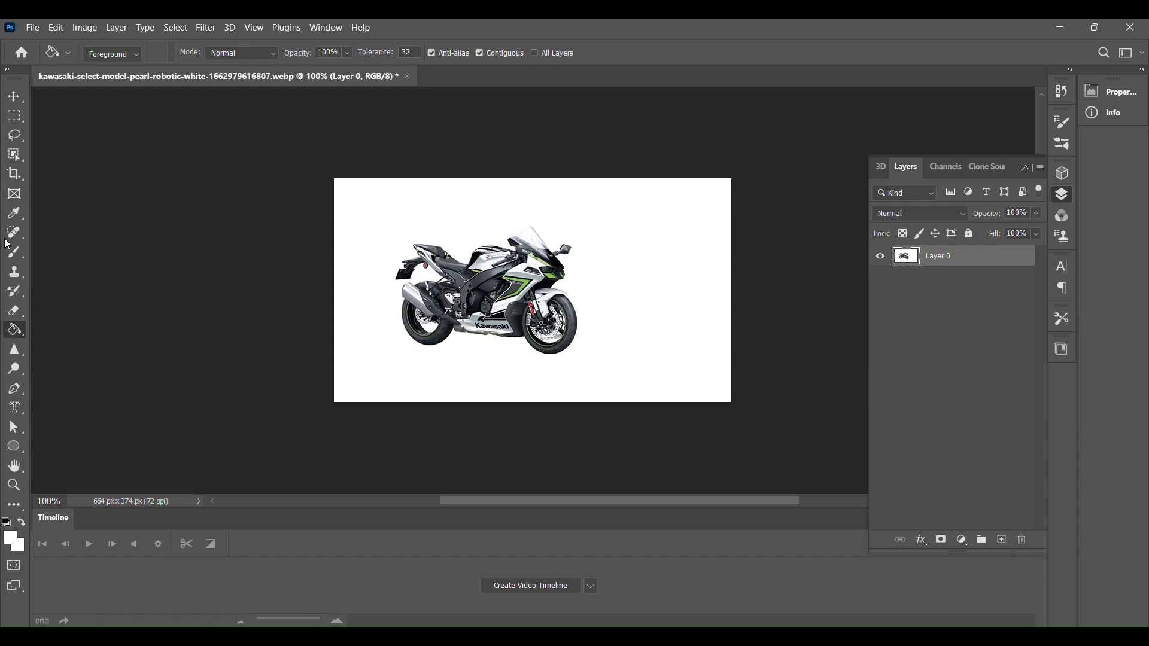
Step: Select the motorcycle with the Object Selection tool and move it down and to the left
{"action": "left_click", "coordinate": [15, 155]}
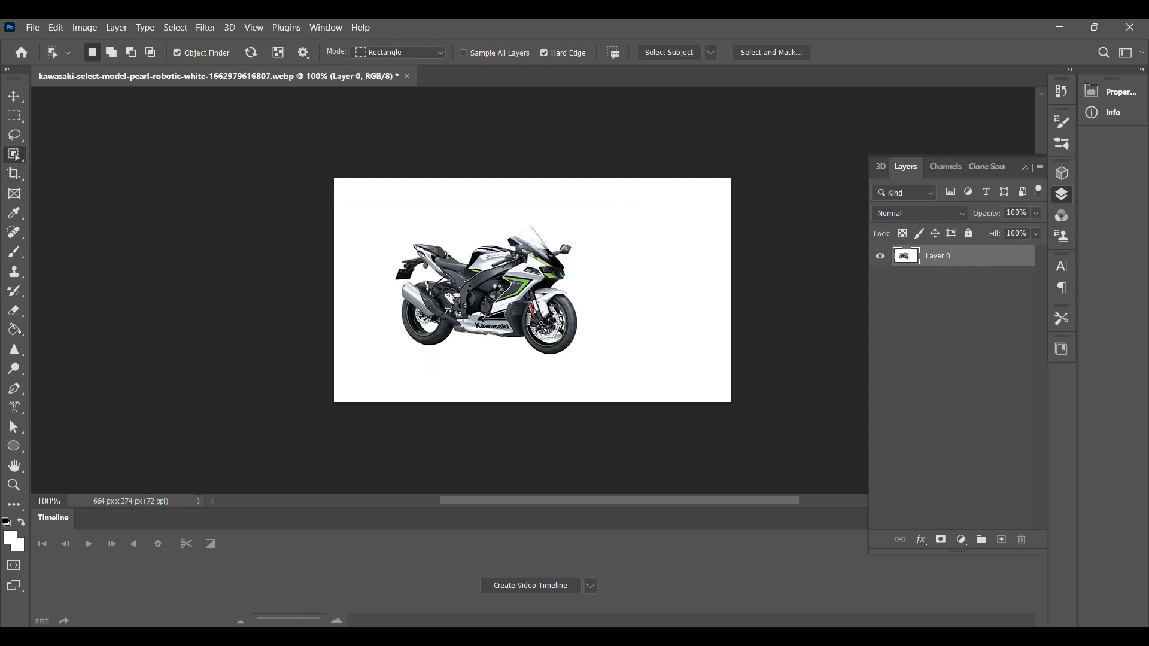
{"action": "left_click", "coordinate": [497, 290]}
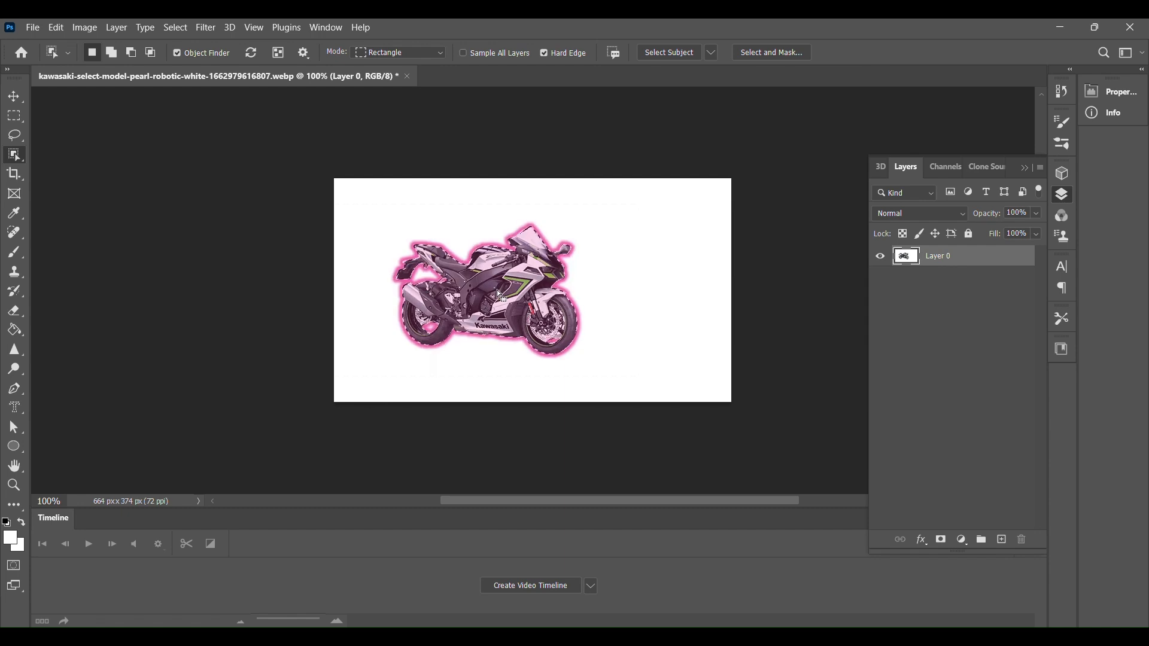
{"action": "left_click_drag", "start_coordinate": [497, 281], "coordinate": [496, 285]}
{"action": "key", "text": "ctrl+d"}
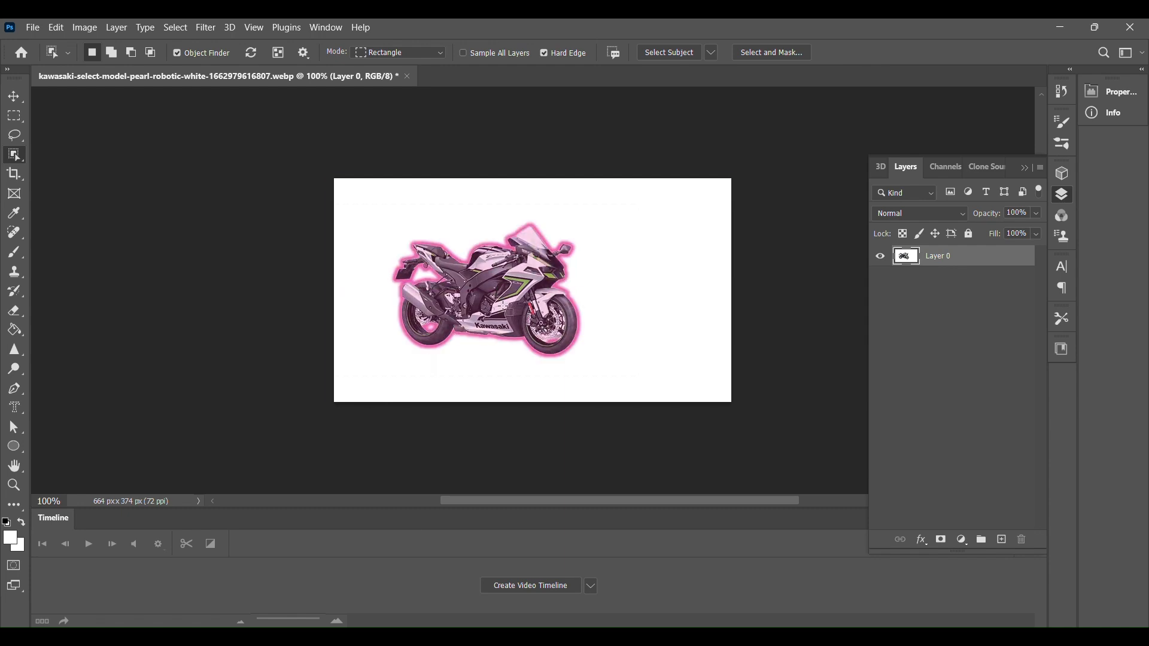
{"action": "left_click", "coordinate": [13, 99]}
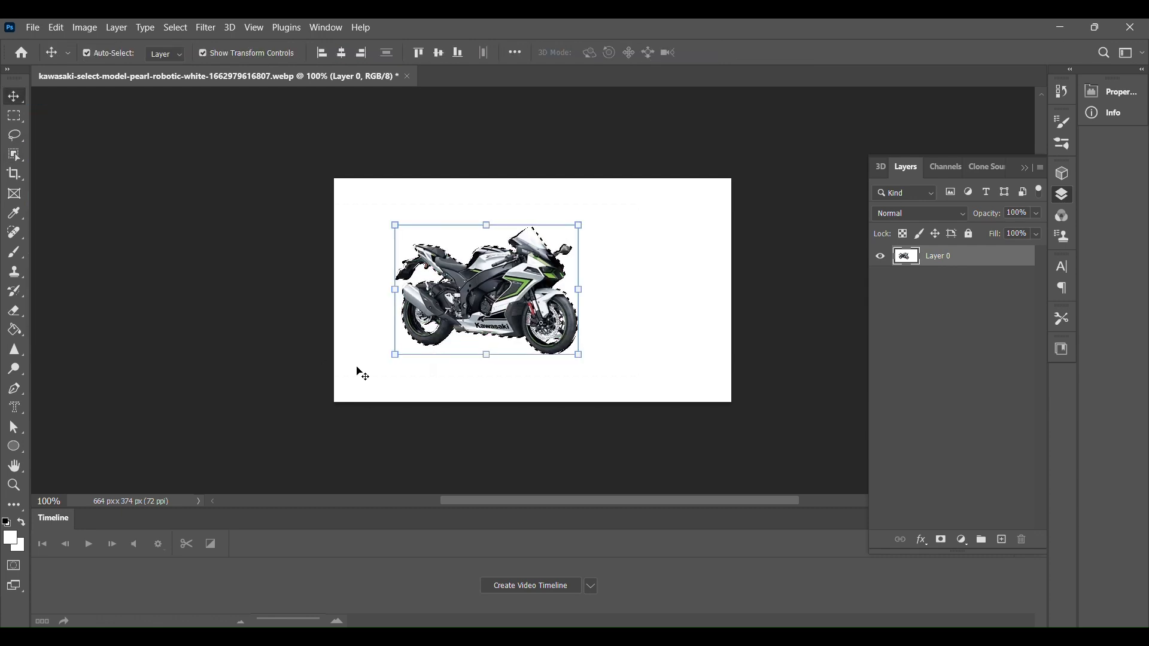
{"action": "left_click_drag", "start_coordinate": [461, 301], "coordinate": [414, 340]}
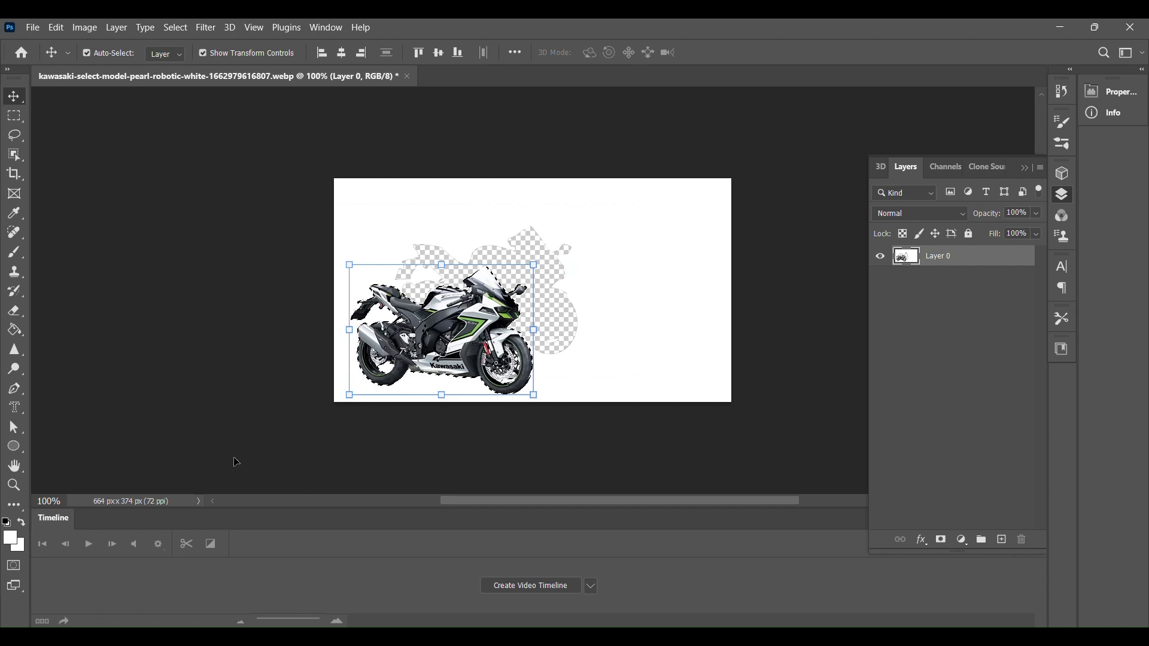
{"action": "left_click", "coordinate": [95, 134]}
{"action": "left_click", "coordinate": [15, 152]}
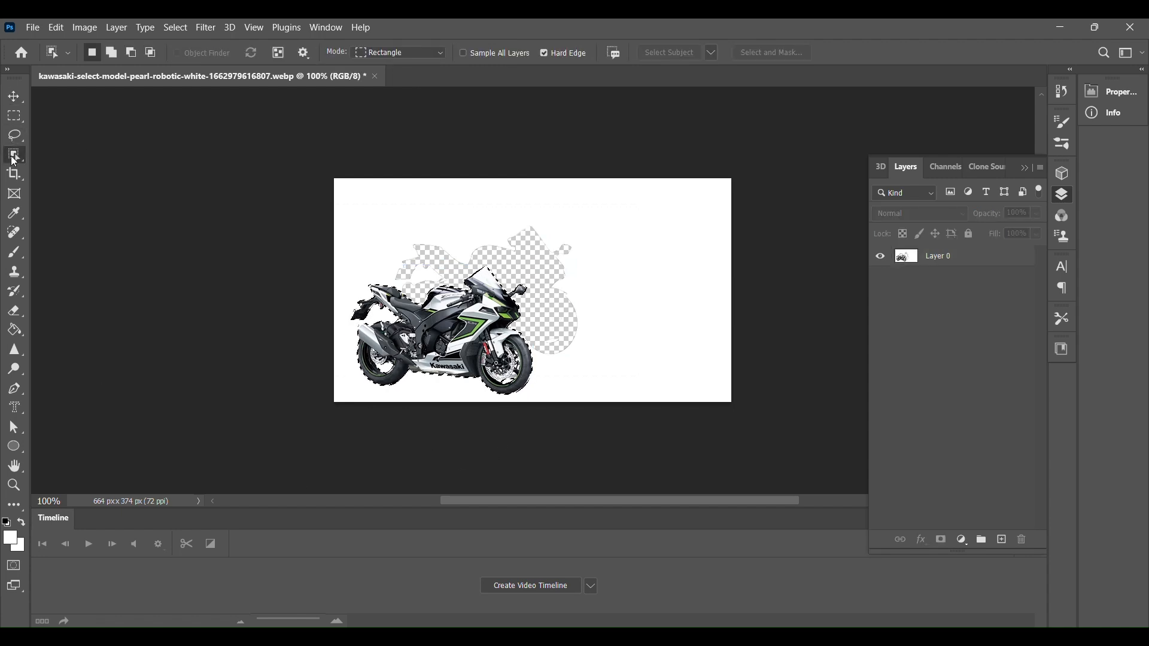
{"action": "left_click", "coordinate": [218, 319]}
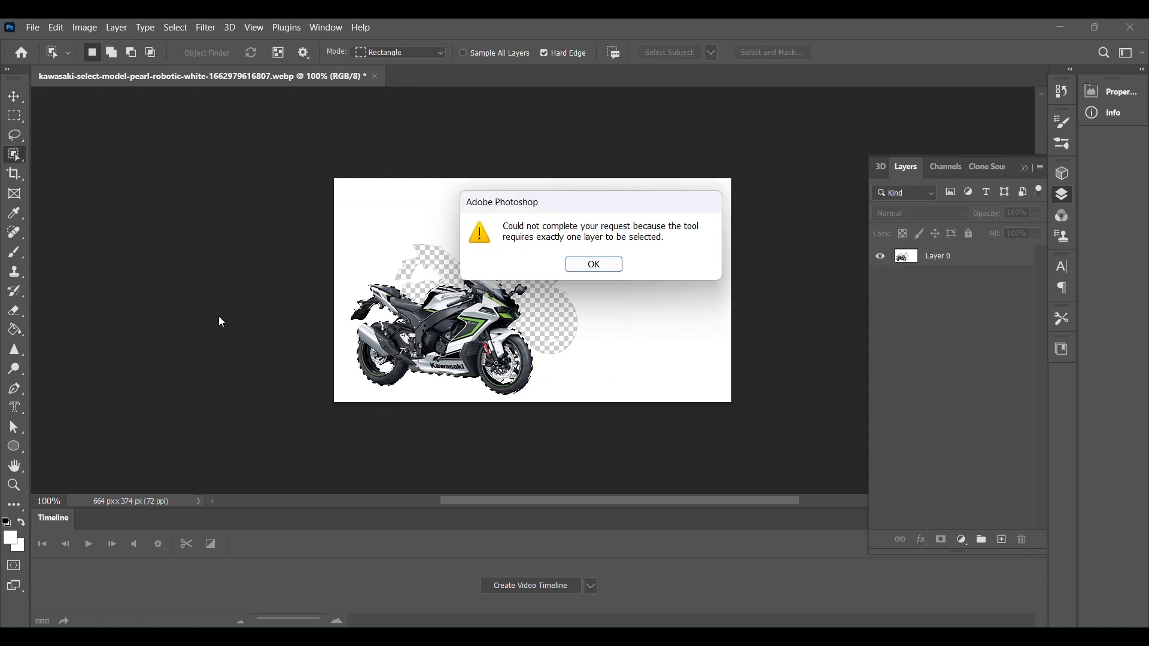
{"action": "left_click", "coordinate": [596, 266]}
Step: Deselect the moved motorcycle
{"action": "left_click", "coordinate": [9, 334]}
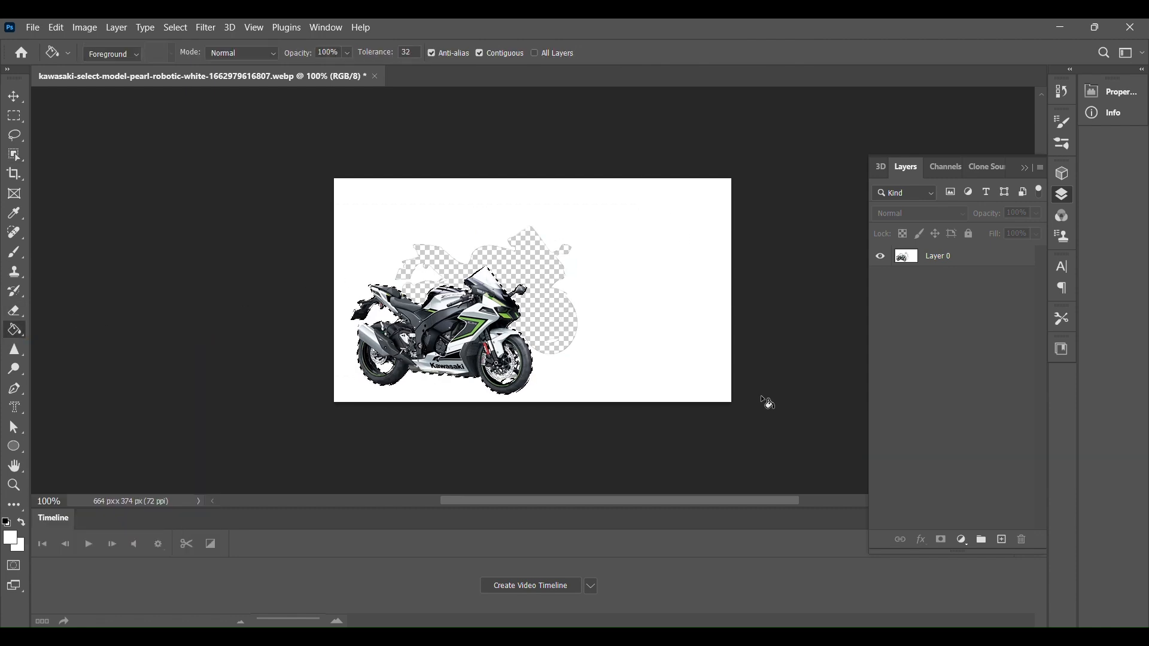
{"action": "right_click", "coordinate": [468, 331]}
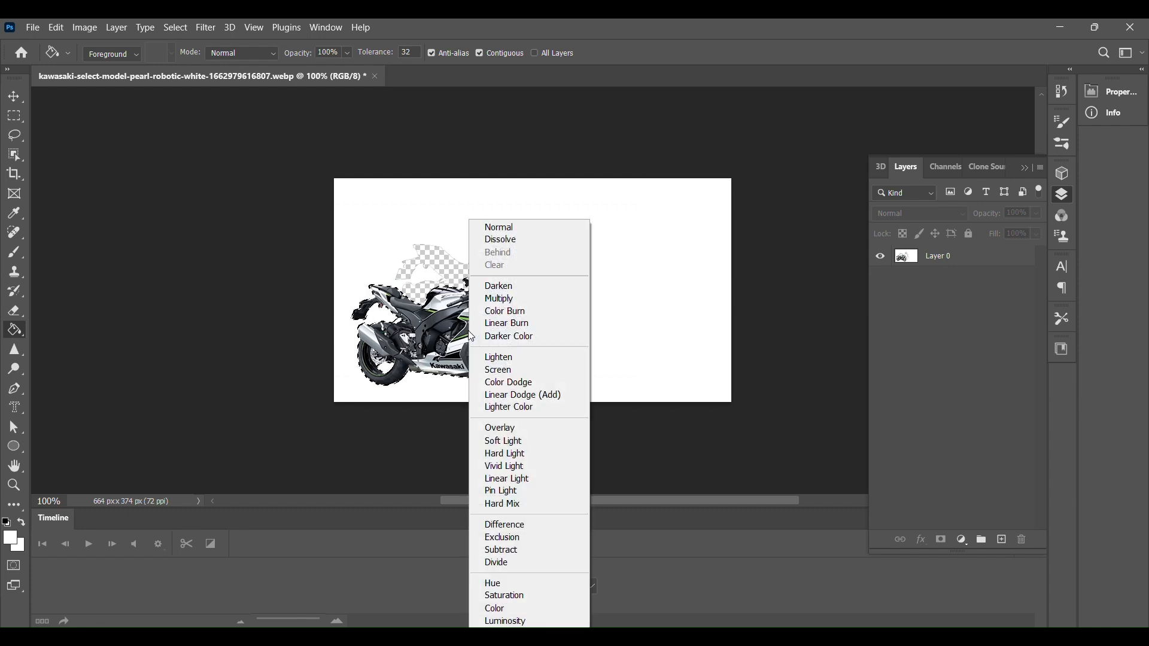
{"action": "left_click", "coordinate": [8, 156]}
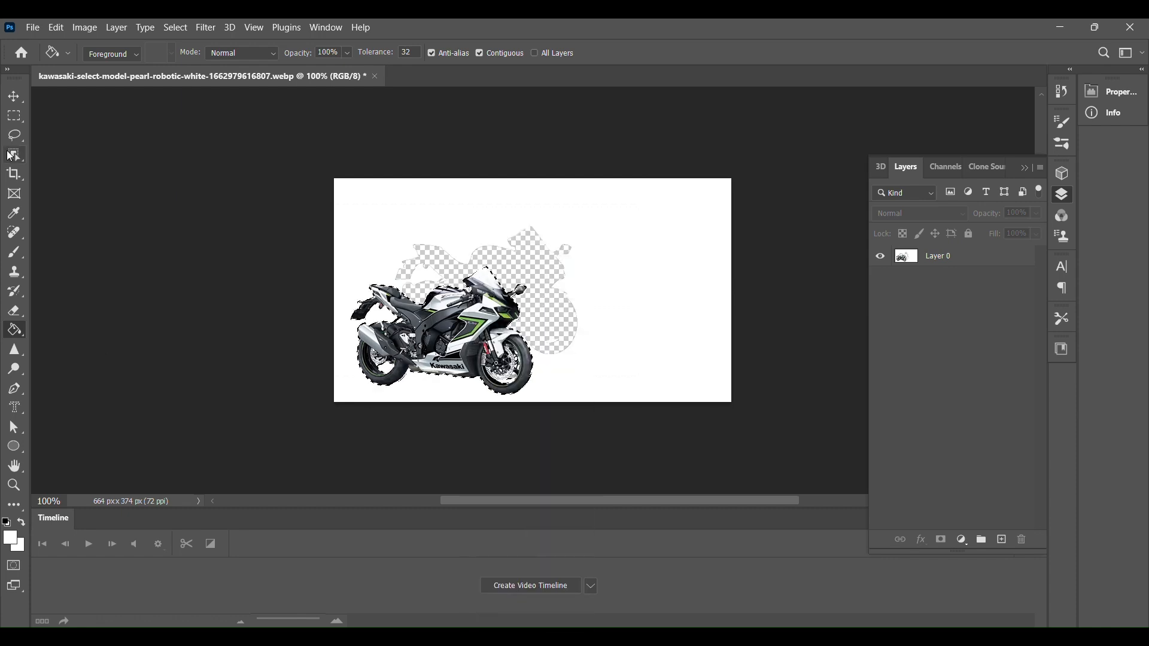
{"action": "right_click", "coordinate": [444, 349]}
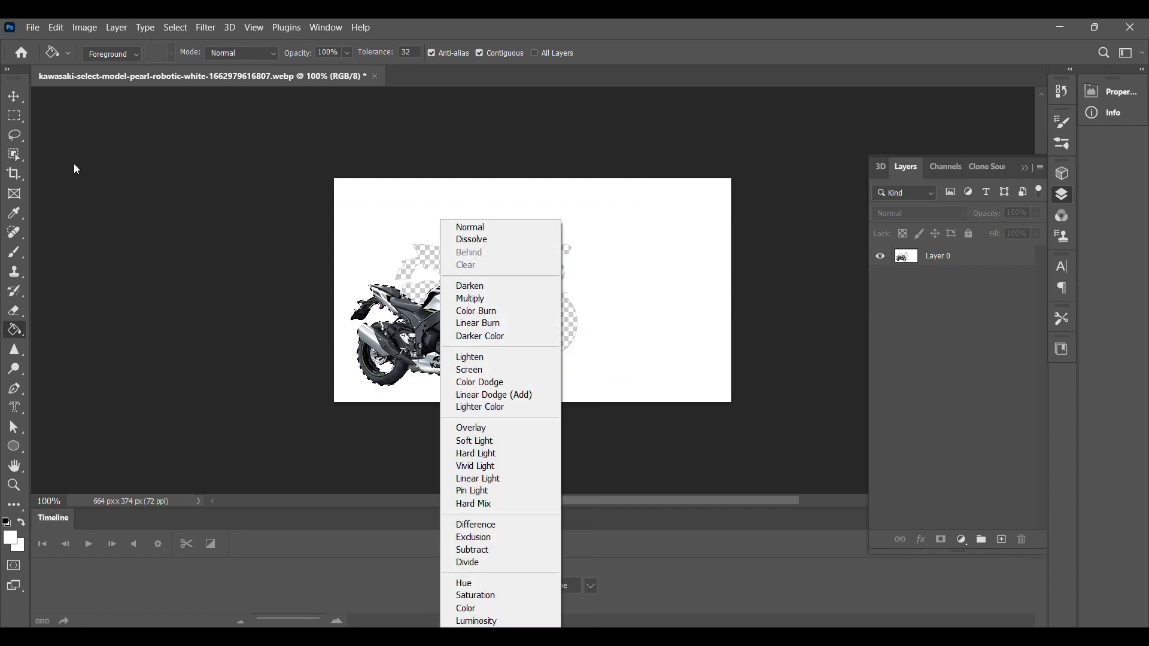
{"action": "left_click", "coordinate": [13, 156]}
{"action": "left_click", "coordinate": [13, 157]}
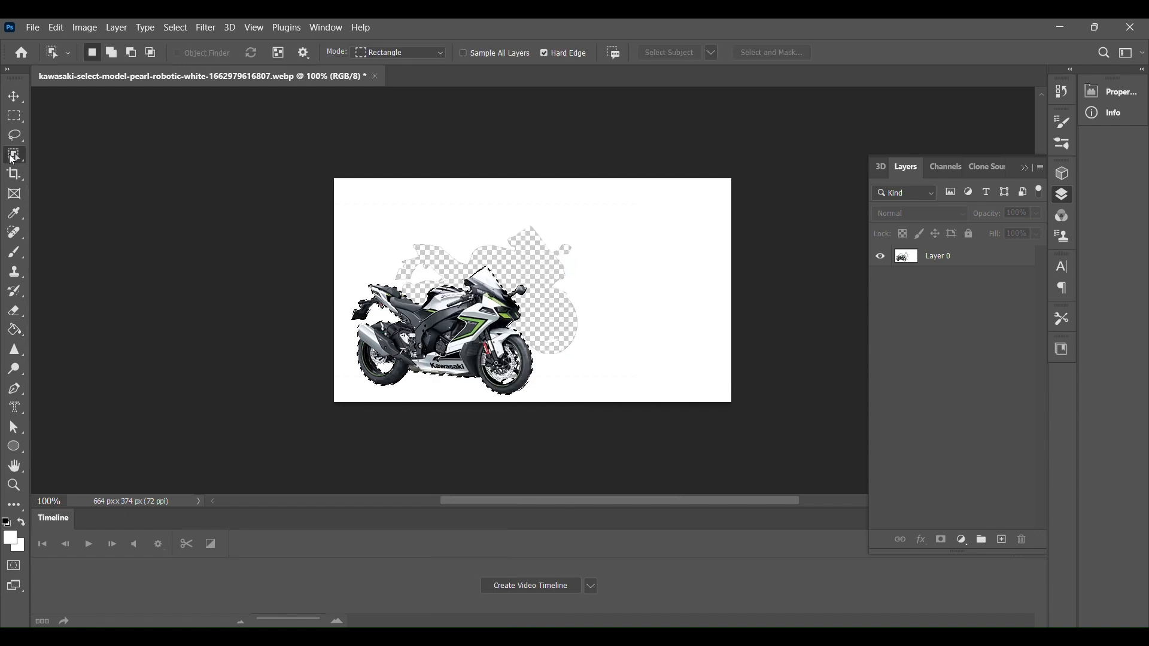
{"action": "right_click", "coordinate": [456, 342]}
{"action": "left_click", "coordinate": [486, 345]}
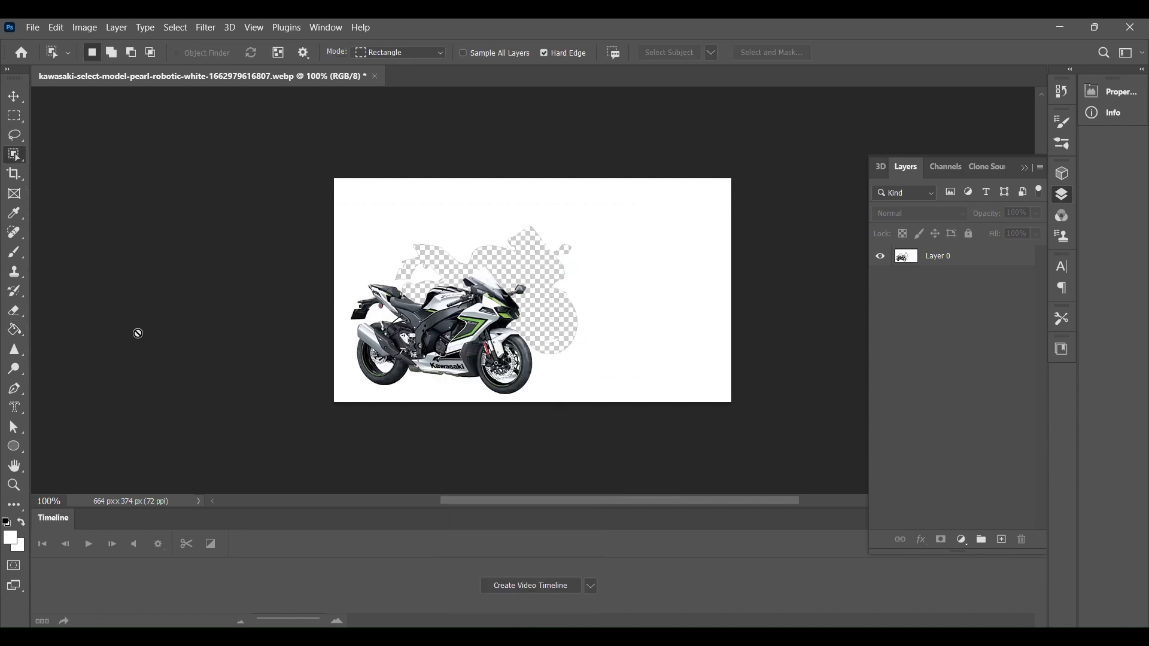
Step: Select Layer 0 and fill the transparent gap left behind the motorcycle with white
{"action": "left_click", "coordinate": [14, 329]}
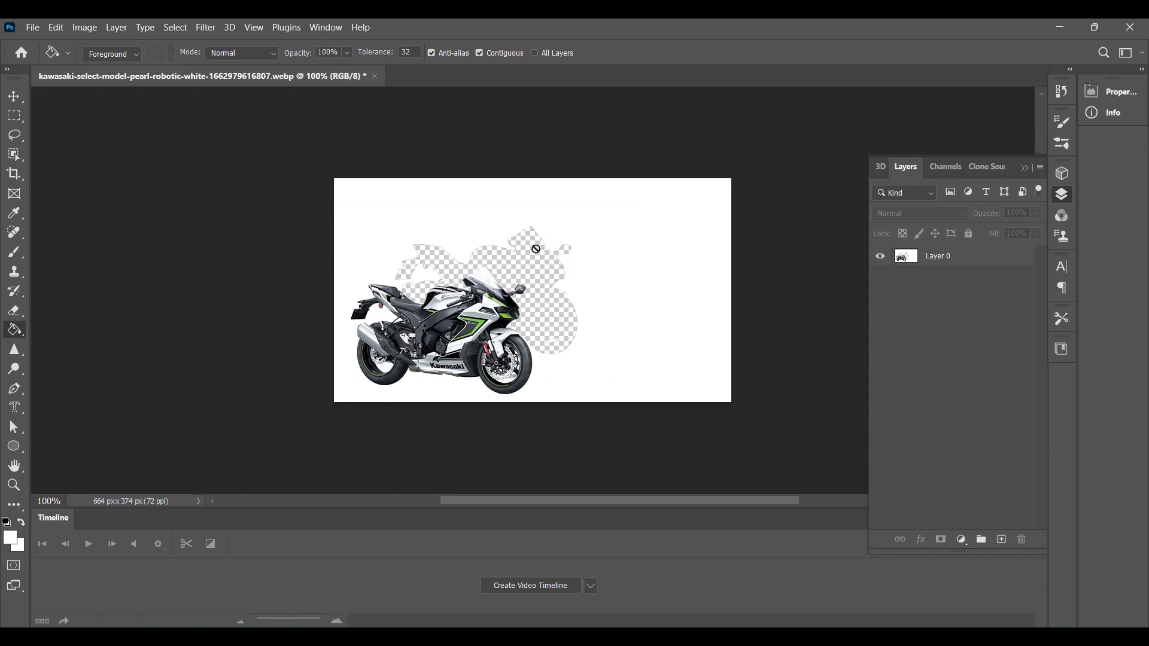
{"action": "left_click", "coordinate": [529, 258]}
{"action": "left_click", "coordinate": [548, 265]}
{"action": "left_click", "coordinate": [546, 268]}
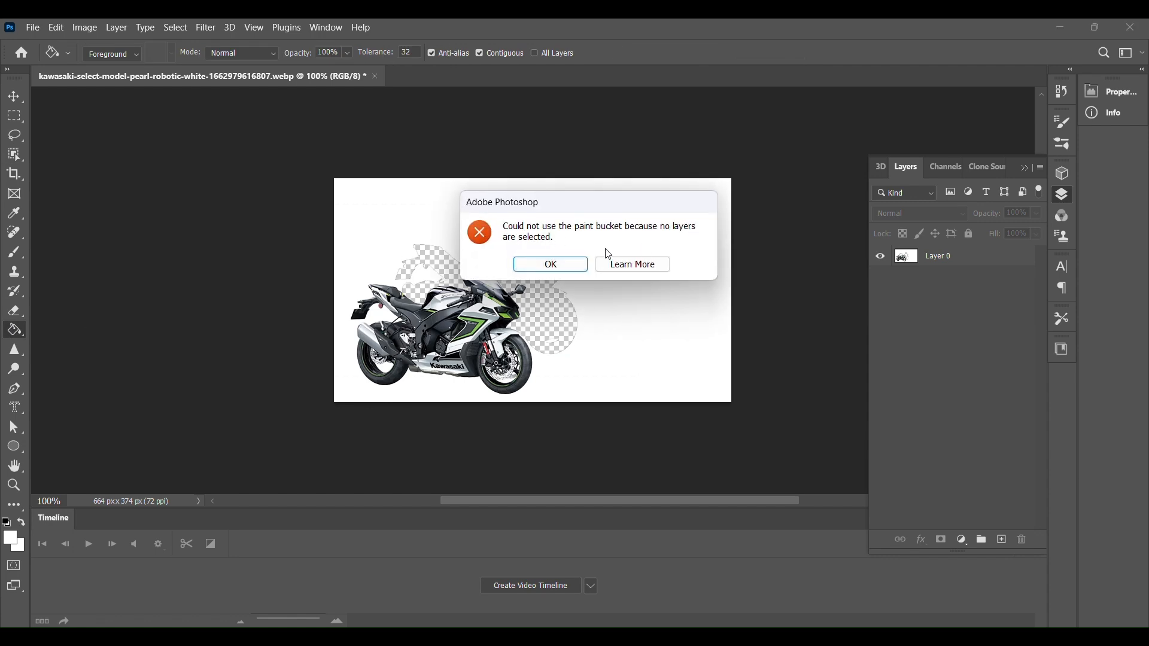
{"action": "left_click", "coordinate": [550, 264]}
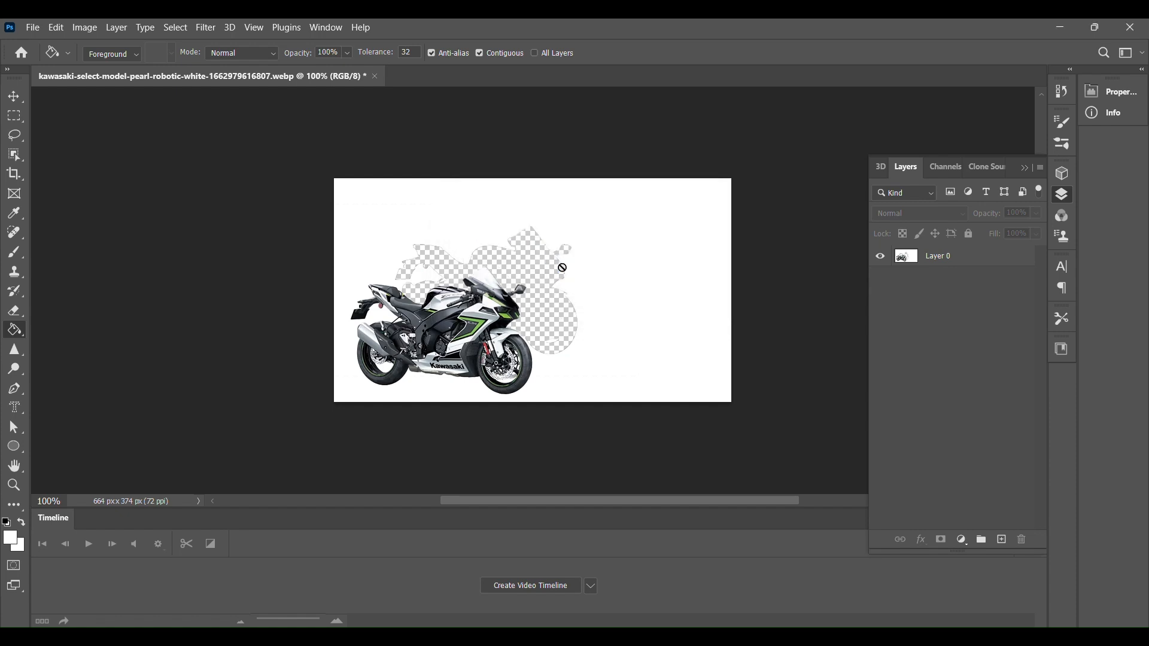
{"action": "left_click", "coordinate": [971, 256]}
{"action": "left_click", "coordinate": [511, 258]}
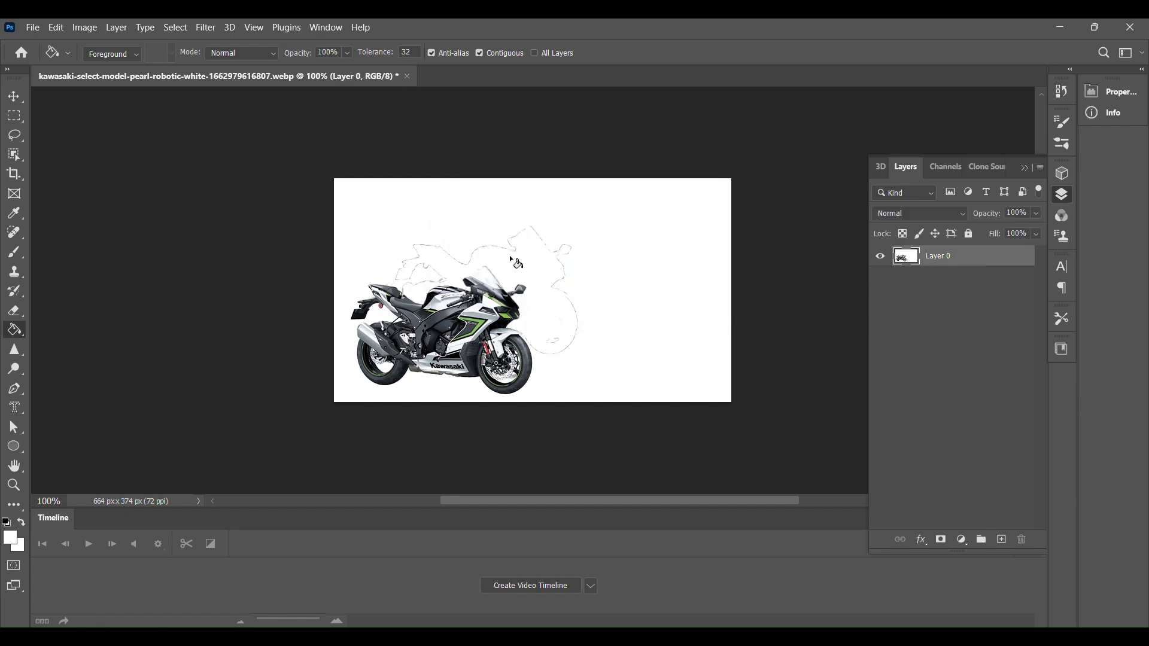
Step: Paint white over the leftover outline with the Brush tool in Dissolve mode
{"action": "left_click", "coordinate": [14, 252]}
{"action": "mouse_move", "coordinate": [425, 257]}
{"action": "left_mouse_down"}
{"action": "mouse_move", "coordinate": [412, 276]}
{"action": "mouse_move", "coordinate": [445, 269]}
{"action": "mouse_move", "coordinate": [410, 243]}
{"action": "mouse_move", "coordinate": [479, 242]}
{"action": "mouse_move", "coordinate": [465, 255]}
{"action": "mouse_move", "coordinate": [562, 229]}
{"action": "mouse_move", "coordinate": [546, 232]}
{"action": "mouse_move", "coordinate": [567, 213]}
{"action": "mouse_move", "coordinate": [577, 345]}
{"action": "mouse_move", "coordinate": [542, 335]}
{"action": "left_mouse_up"}
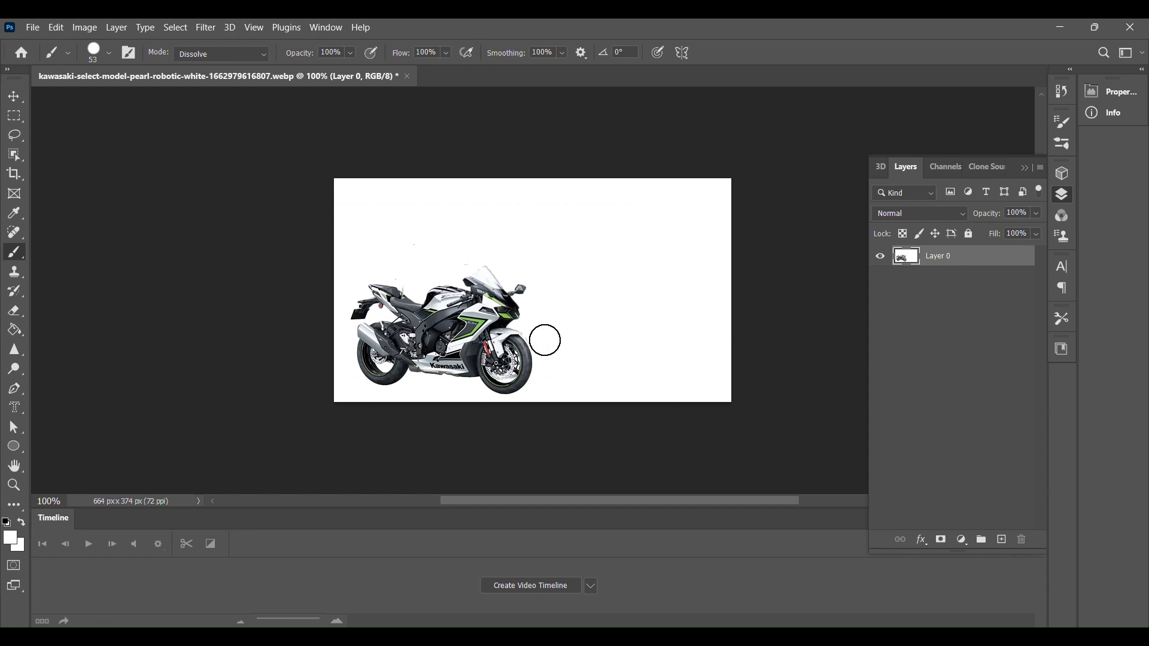
{"action": "left_click_drag", "start_coordinate": [414, 234], "coordinate": [416, 242]}
Step: Set the motorcycle as the clone source and clone a second motorcycle into the empty right side
{"action": "left_click", "coordinate": [14, 272]}
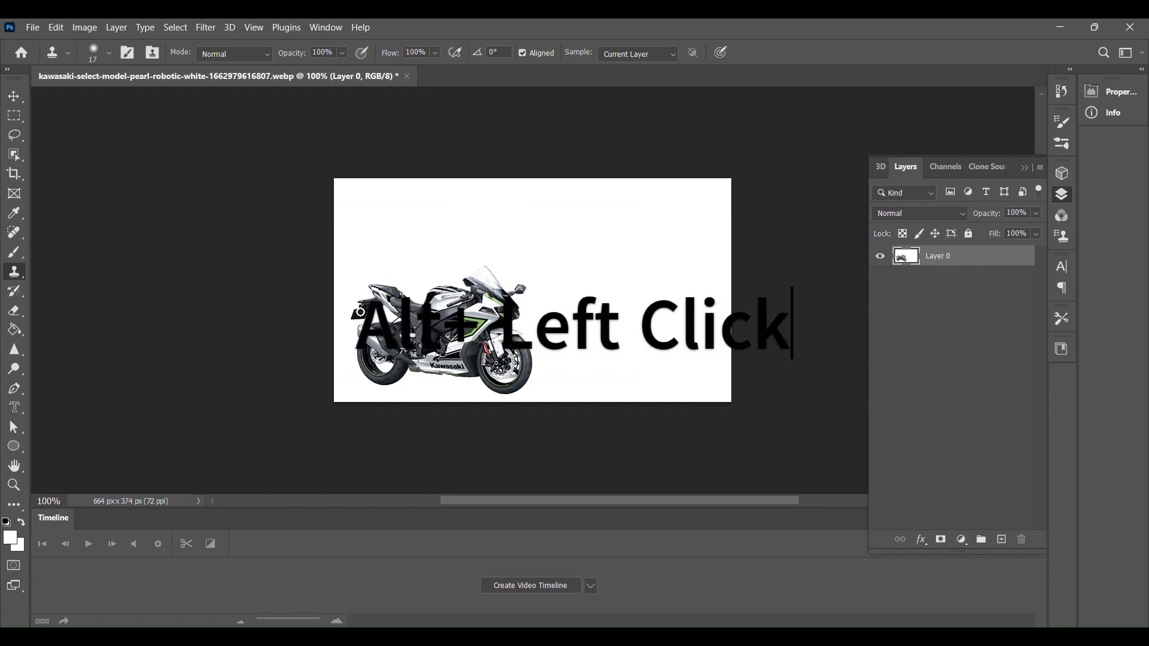
{"action": "mouse_move", "coordinate": [548, 330]}
{"action": "left_mouse_down"}
{"action": "mouse_move", "coordinate": [616, 306]}
{"action": "mouse_move", "coordinate": [557, 305]}
{"action": "mouse_move", "coordinate": [678, 291]}
{"action": "mouse_move", "coordinate": [615, 313]}
{"action": "mouse_move", "coordinate": [654, 294]}
{"action": "mouse_move", "coordinate": [621, 304]}
{"action": "mouse_move", "coordinate": [647, 319]}
{"action": "mouse_move", "coordinate": [618, 321]}
{"action": "mouse_move", "coordinate": [652, 321]}
{"action": "mouse_move", "coordinate": [550, 345]}
{"action": "mouse_move", "coordinate": [699, 325]}
{"action": "mouse_move", "coordinate": [612, 359]}
{"action": "mouse_move", "coordinate": [699, 349]}
{"action": "mouse_move", "coordinate": [722, 364]}
{"action": "mouse_move", "coordinate": [715, 393]}
{"action": "left_mouse_up"}
{"action": "mouse_move", "coordinate": [704, 401]}
{"action": "left_mouse_down"}
{"action": "mouse_move", "coordinate": [707, 349]}
{"action": "mouse_move", "coordinate": [719, 381]}
{"action": "mouse_move", "coordinate": [714, 369]}
{"action": "mouse_move", "coordinate": [714, 404]}
{"action": "mouse_move", "coordinate": [712, 331]}
{"action": "mouse_move", "coordinate": [659, 366]}
{"action": "mouse_move", "coordinate": [661, 378]}
{"action": "mouse_move", "coordinate": [626, 367]}
{"action": "mouse_move", "coordinate": [673, 398]}
{"action": "mouse_move", "coordinate": [699, 354]}
{"action": "mouse_move", "coordinate": [682, 362]}
{"action": "mouse_move", "coordinate": [623, 337]}
{"action": "left_mouse_up"}
{"action": "mouse_move", "coordinate": [661, 302]}
{"action": "left_mouse_down"}
{"action": "mouse_move", "coordinate": [590, 334]}
{"action": "mouse_move", "coordinate": [599, 336]}
{"action": "mouse_move", "coordinate": [574, 326]}
{"action": "mouse_move", "coordinate": [567, 336]}
{"action": "mouse_move", "coordinate": [567, 317]}
{"action": "mouse_move", "coordinate": [532, 330]}
{"action": "mouse_move", "coordinate": [560, 347]}
{"action": "mouse_move", "coordinate": [570, 399]}
{"action": "mouse_move", "coordinate": [535, 351]}
{"action": "mouse_move", "coordinate": [546, 383]}
{"action": "mouse_move", "coordinate": [547, 364]}
{"action": "mouse_move", "coordinate": [583, 414]}
{"action": "mouse_move", "coordinate": [554, 399]}
{"action": "mouse_move", "coordinate": [551, 363]}
{"action": "mouse_move", "coordinate": [595, 383]}
{"action": "mouse_move", "coordinate": [601, 340]}
{"action": "mouse_move", "coordinate": [596, 402]}
{"action": "mouse_move", "coordinate": [659, 382]}
{"action": "mouse_move", "coordinate": [662, 366]}
{"action": "mouse_move", "coordinate": [640, 397]}
{"action": "left_mouse_up"}
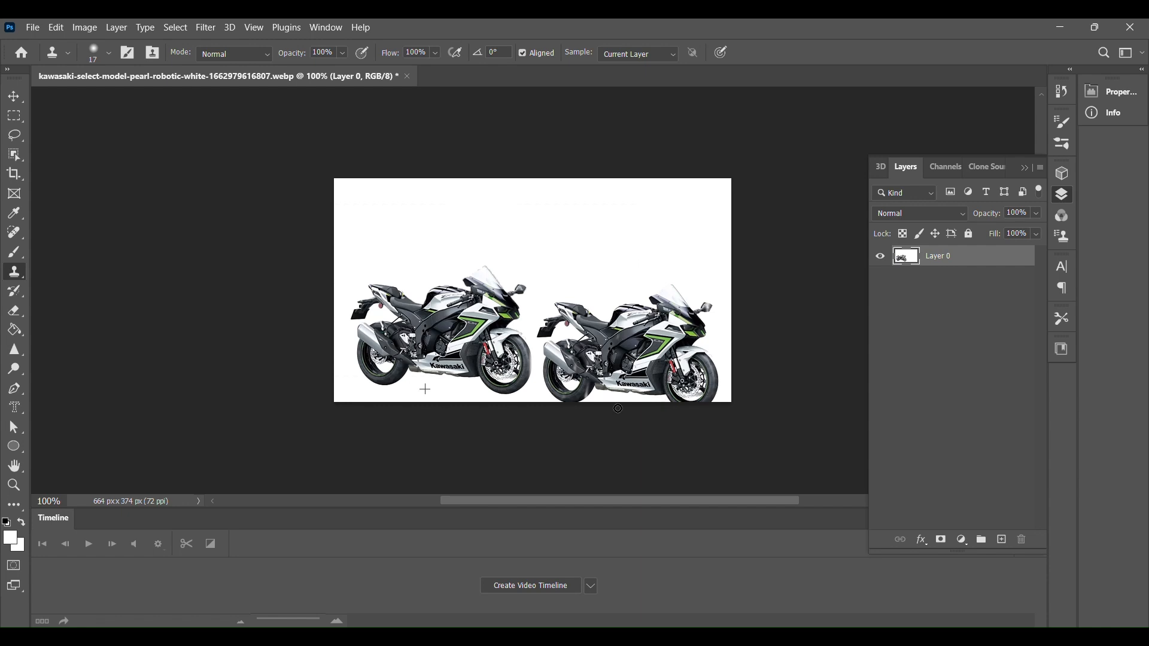
{"action": "mouse_move", "coordinate": [664, 390]}
{"action": "left_mouse_down"}
{"action": "mouse_move", "coordinate": [629, 339]}
{"action": "mouse_move", "coordinate": [690, 359]}
{"action": "left_mouse_up"}
{"action": "mouse_move", "coordinate": [525, 352]}
{"action": "left_mouse_down"}
{"action": "mouse_move", "coordinate": [528, 376]}
{"action": "mouse_move", "coordinate": [528, 357]}
{"action": "left_mouse_up"}
Step: Undo the last three edits and redo one, turning on the CMYK proof view
{"action": "key", "text": "ctrl+z"}
{"action": "key", "text": "ctrl+z"}
{"action": "key", "text": "ctrl+z"}
{"action": "key", "text": "ctrl+y"}
{"action": "key", "text": "ctrl+shift+z"}
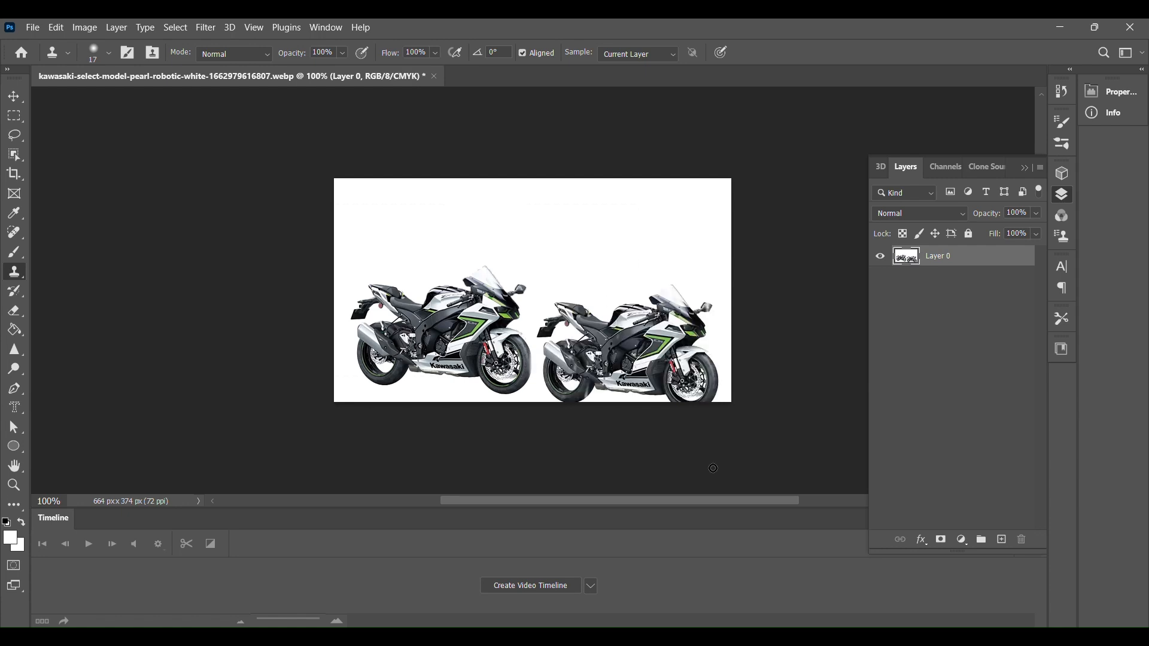